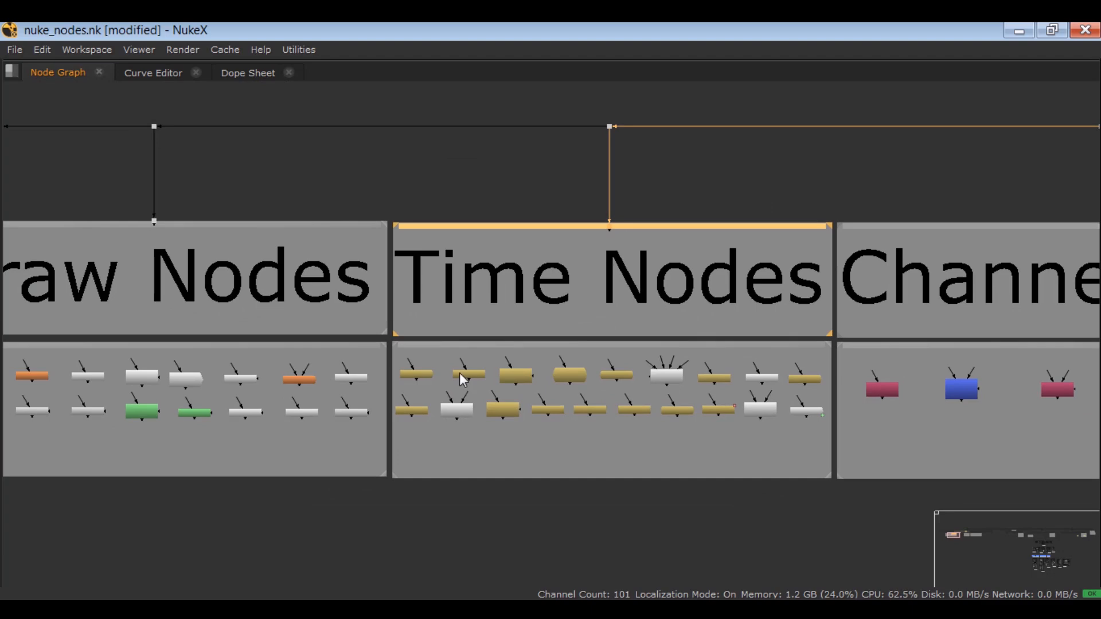
# - Select the add32p1, AppendClip1 and FrameBlend1 nodes one after another in the Time Nodes group to review them
pyautogui.scroll(6, 418, 378)
pyautogui.moveTo(290, 339); pyautogui.dragTo(448, 433)
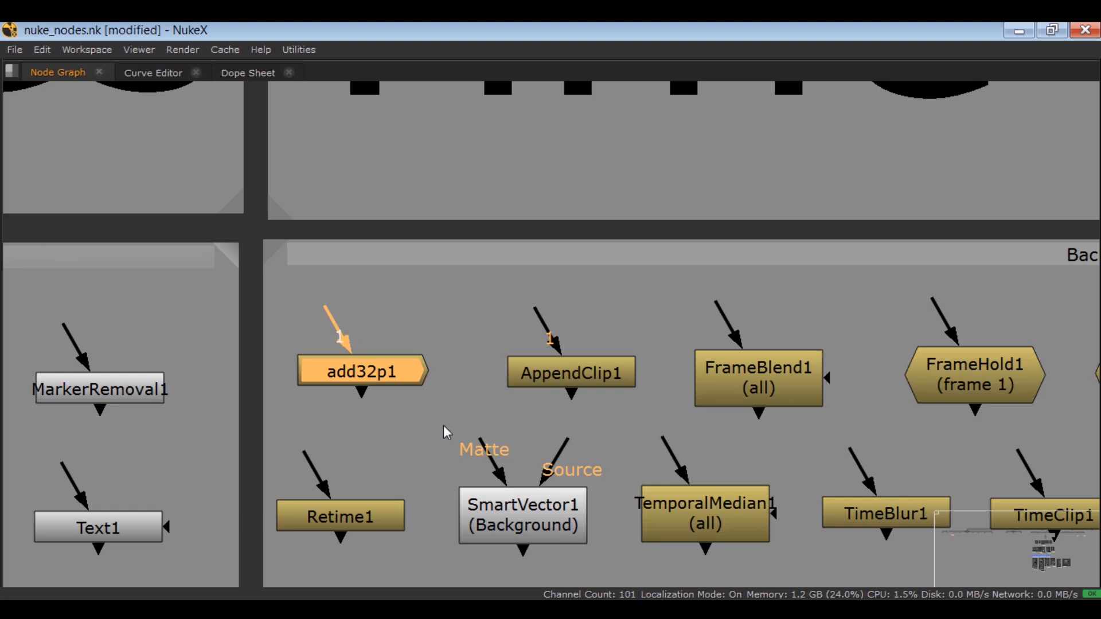
pyautogui.moveTo(470, 327); pyautogui.dragTo(682, 409)
pyautogui.moveTo(621, 403); pyautogui.dragTo(486, 348, button='middle')
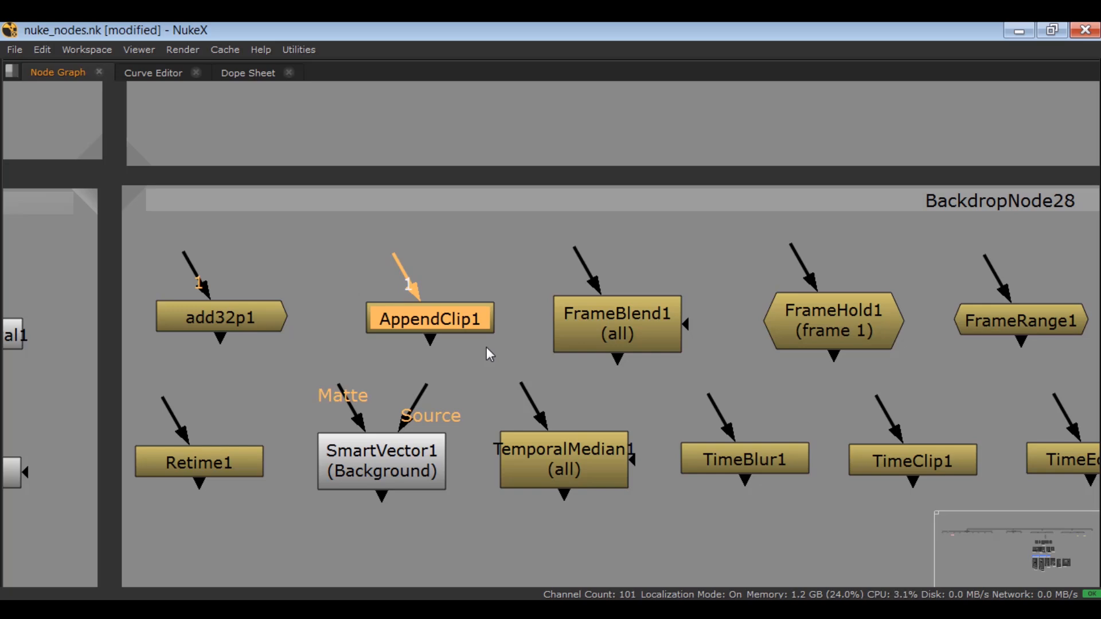
pyautogui.moveTo(531, 275); pyautogui.dragTo(705, 385)
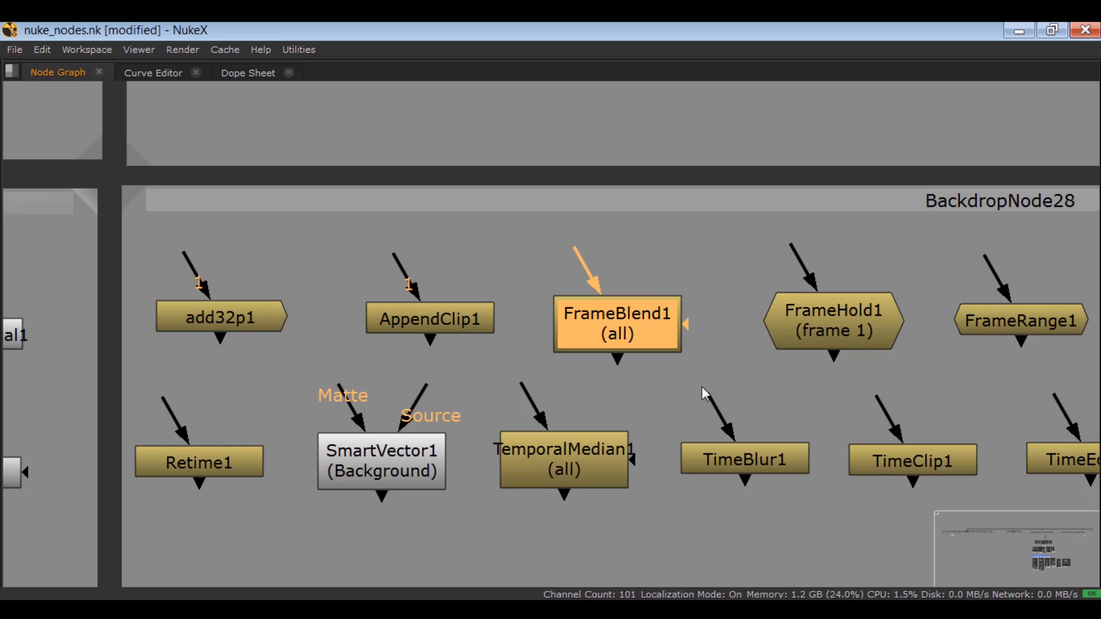
# - Select the FrameHold1, FrameRange1 and Kronos1 time nodes one after another to review them
pyautogui.moveTo(730, 361); pyautogui.dragTo(463, 370, button='middle')
pyautogui.scroll(-1, 463, 370)
pyautogui.moveTo(444, 269); pyautogui.dragTo(658, 396)
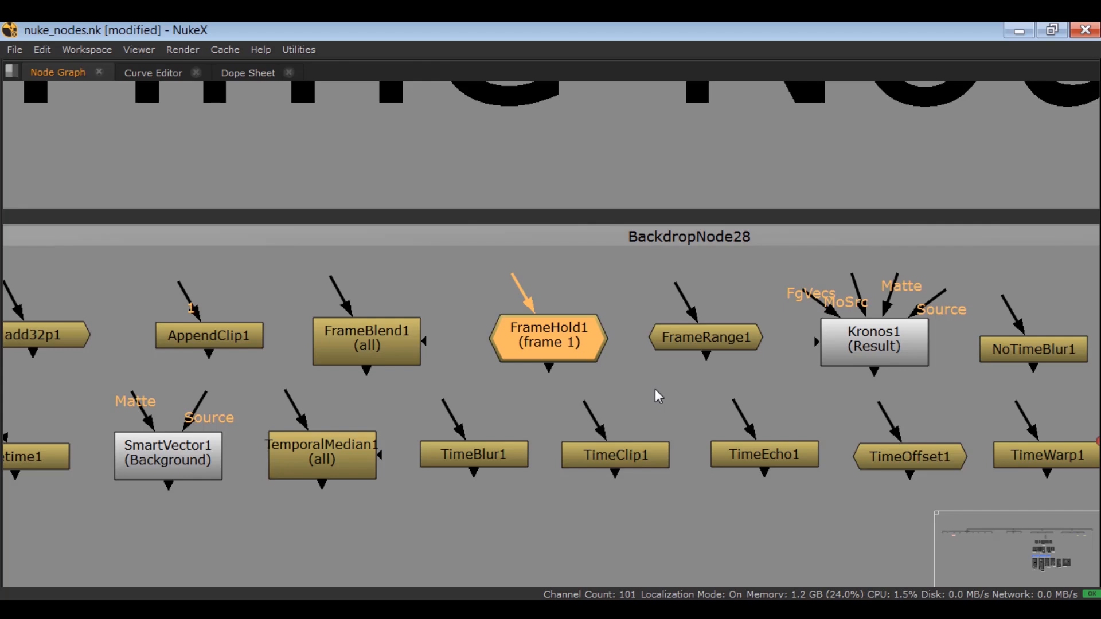
pyautogui.moveTo(622, 297); pyautogui.dragTo(745, 371)
pyautogui.moveTo(702, 379); pyautogui.dragTo(565, 386, button='middle')
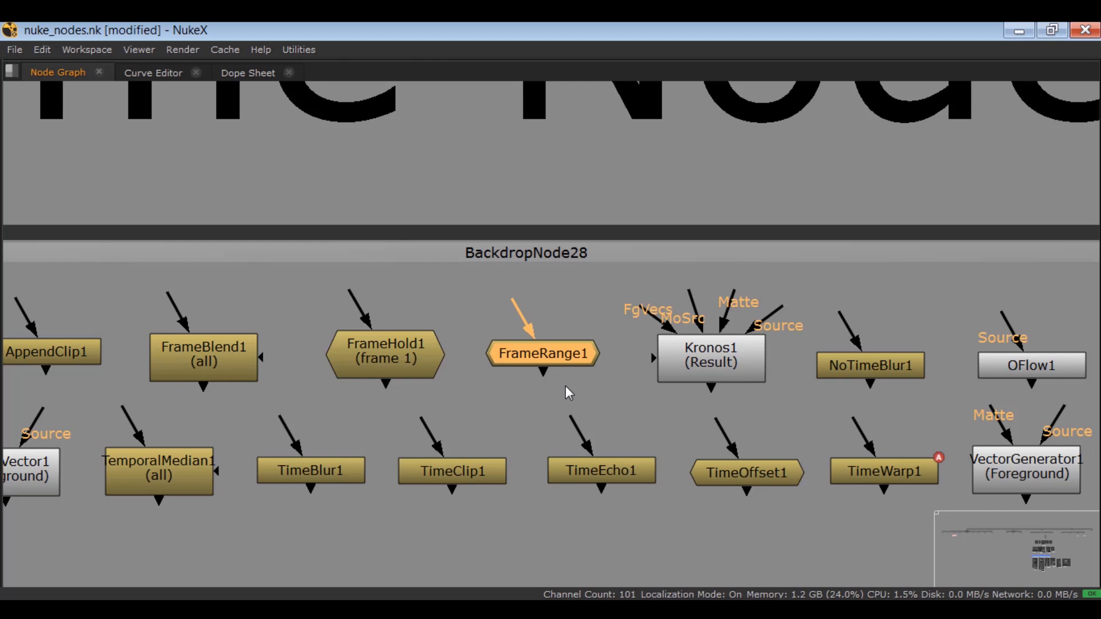
pyautogui.moveTo(431, 344); pyautogui.dragTo(193, 334, button='middle')
pyautogui.moveTo(369, 265); pyautogui.dragTo(555, 406)
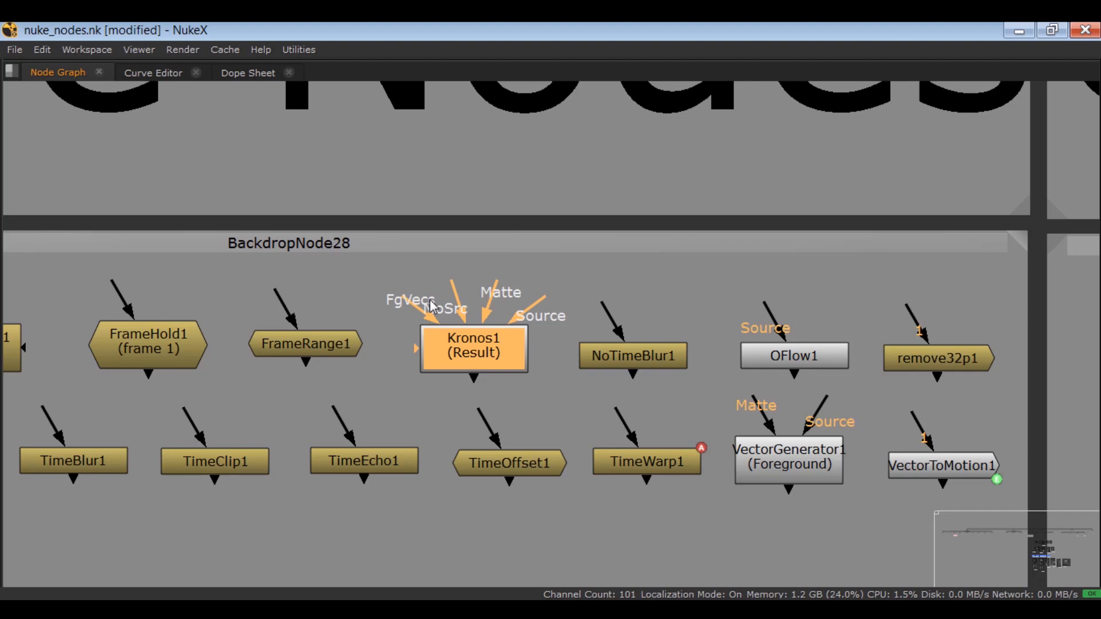
# - Select the NoTimeBlur1, OFlow1 and remove32p1 nodes in turn to review the end of the first row of time nodes
pyautogui.moveTo(596, 304); pyautogui.dragTo(405, 291, button='middle')
pyautogui.moveTo(532, 295); pyautogui.dragTo(373, 376)
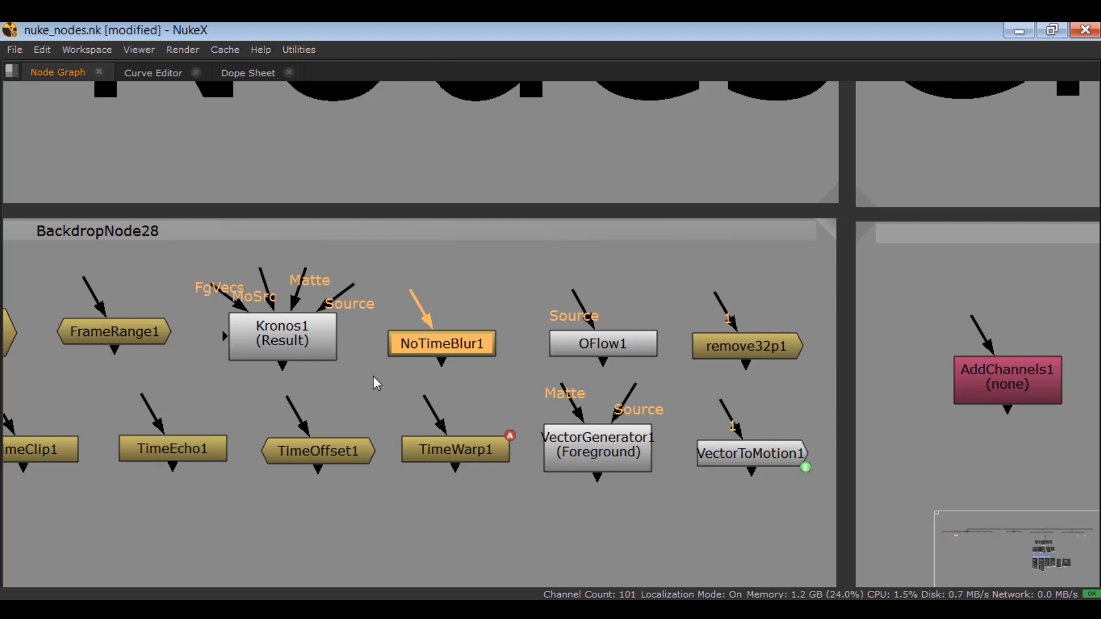
pyautogui.moveTo(535, 289); pyautogui.dragTo(679, 376)
pyautogui.moveTo(678, 376); pyautogui.dragTo(581, 337, button='middle')
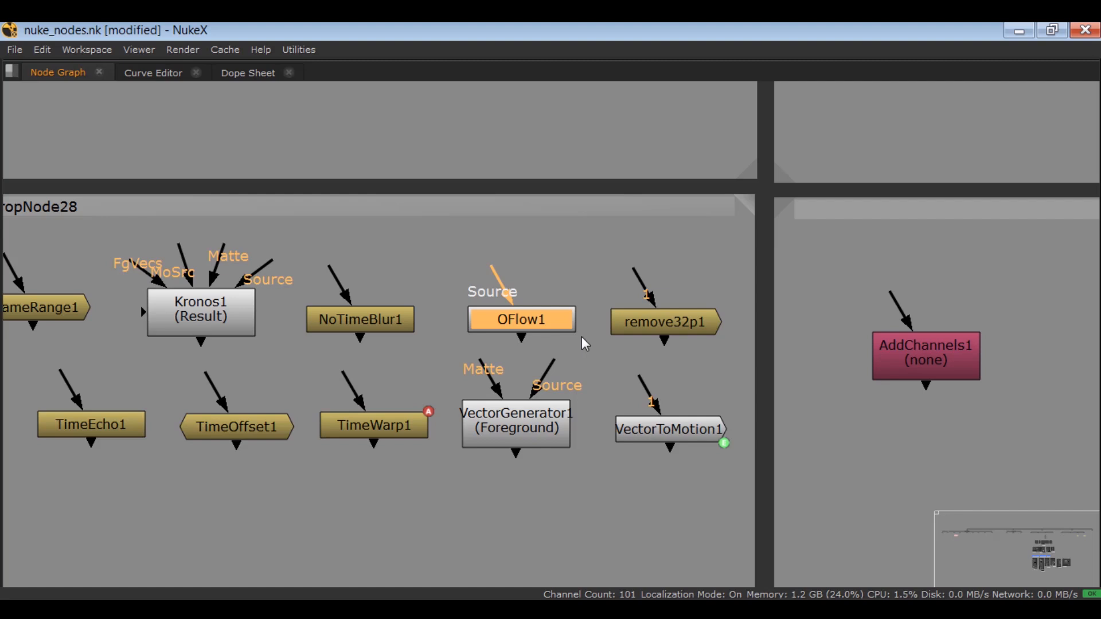
pyautogui.moveTo(600, 266)
pyautogui.mouseDown()
pyautogui.moveTo(601, 280)
pyautogui.moveTo(758, 374)
pyautogui.mouseUp()
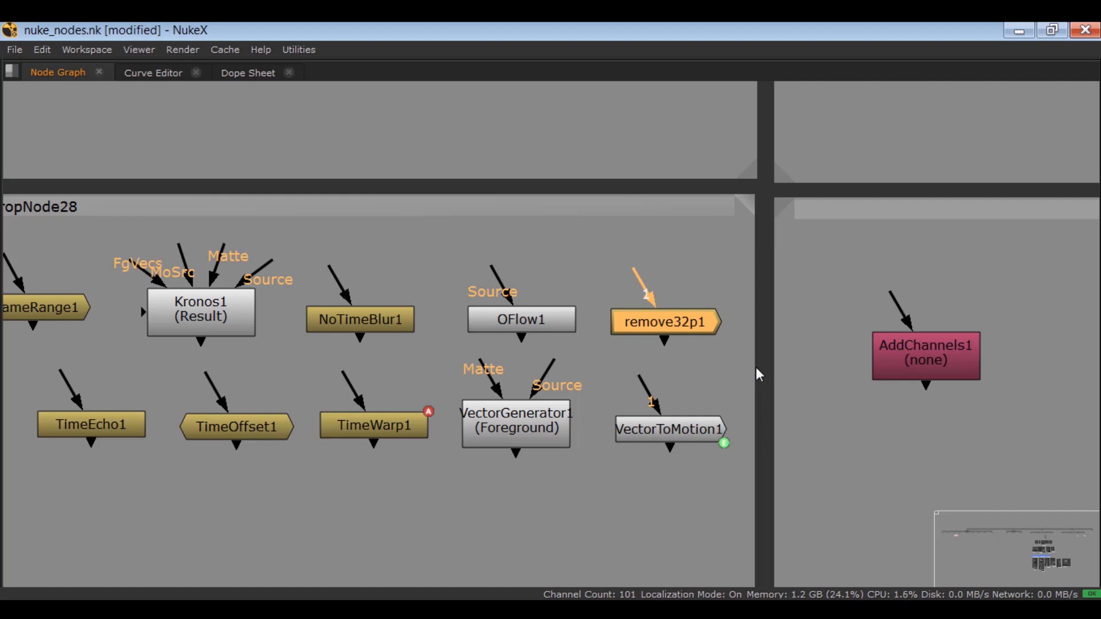
# - Go to the start of the second row of time nodes and select Retime1 and SmartVector1 in turn to review them
pyautogui.scroll(-4, 518, 377)
pyautogui.moveTo(519, 377); pyautogui.dragTo(918, 350, button='middle')
pyautogui.scroll(5, 527, 357)
pyautogui.moveTo(498, 307); pyautogui.dragTo(295, 436)
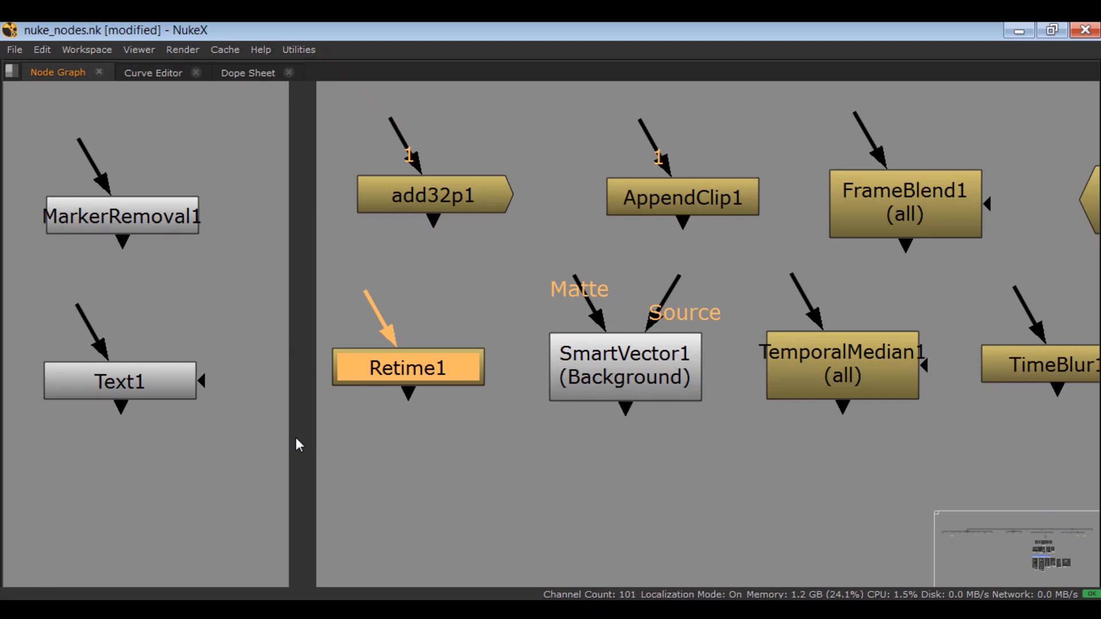
pyautogui.moveTo(511, 300); pyautogui.dragTo(756, 418)
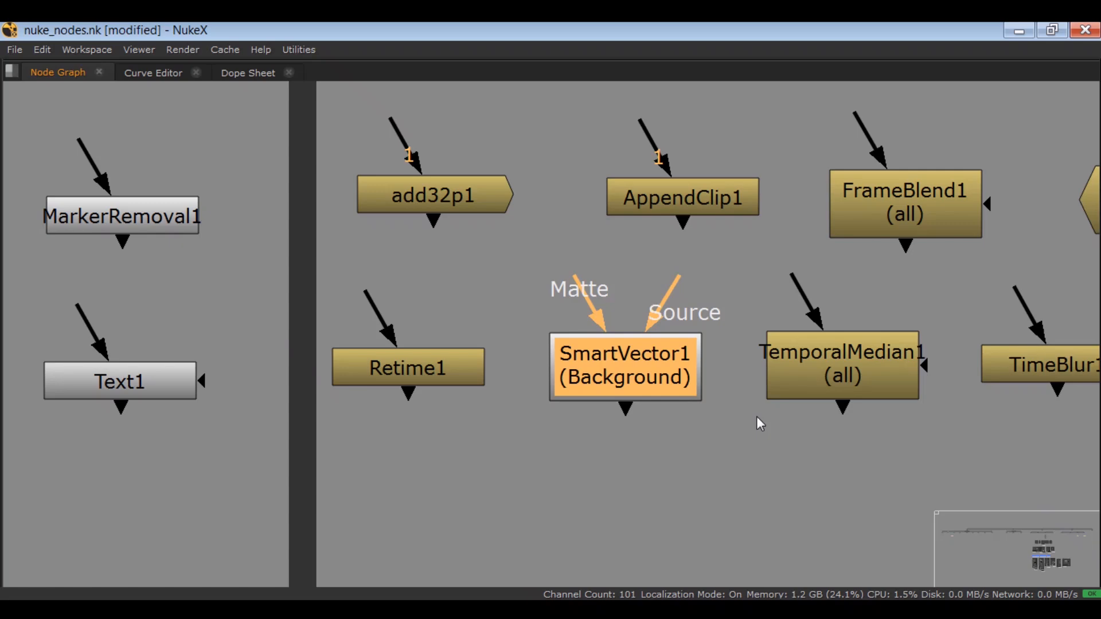
# - Select the TemporalMedian1, TimeBlur1 and TimeClip1 nodes one after another to review them
pyautogui.moveTo(756, 416); pyautogui.dragTo(384, 390, button='middle')
pyautogui.moveTo(385, 253); pyautogui.dragTo(570, 395)
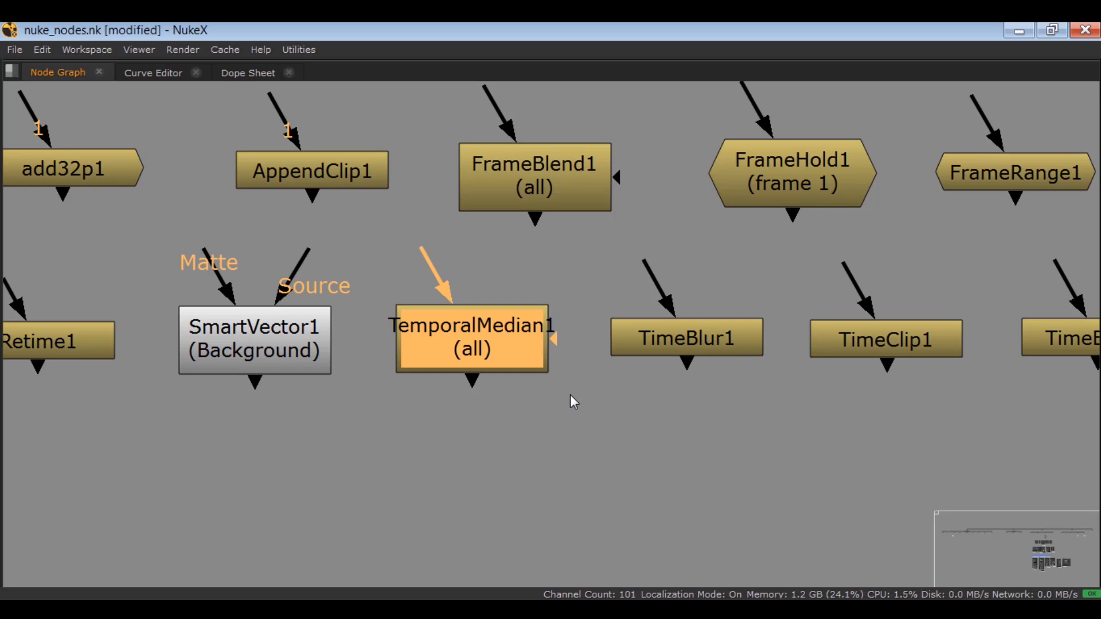
pyautogui.moveTo(570, 395); pyautogui.dragTo(344, 395, button='middle')
pyautogui.moveTo(353, 303); pyautogui.dragTo(557, 382)
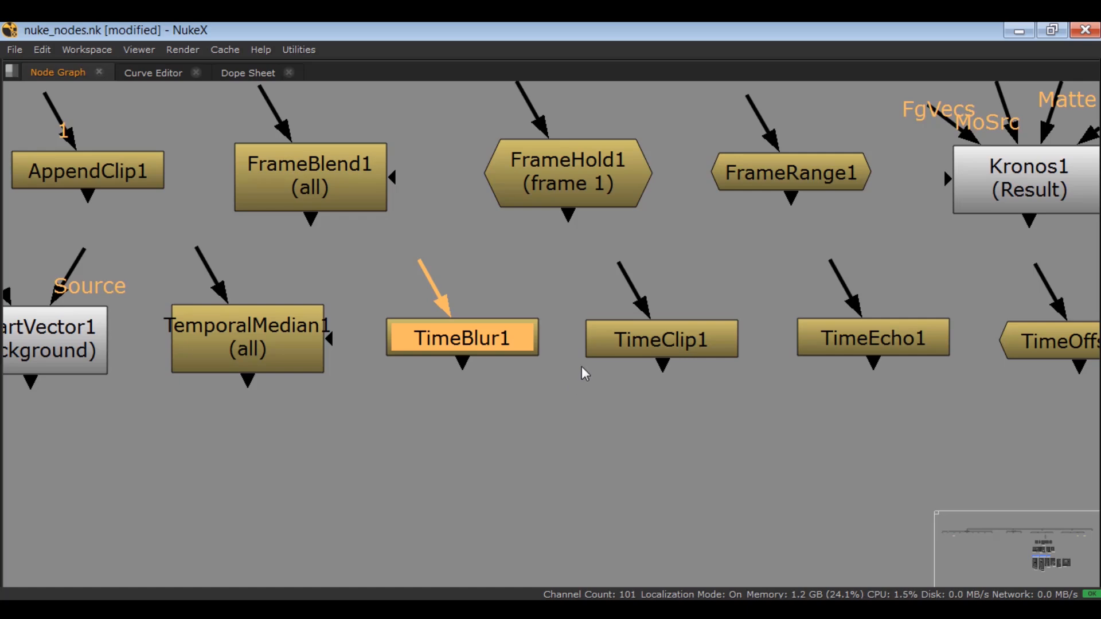
pyautogui.moveTo(584, 373); pyautogui.dragTo(339, 354, button='middle')
pyautogui.moveTo(304, 258); pyautogui.dragTo(543, 406)
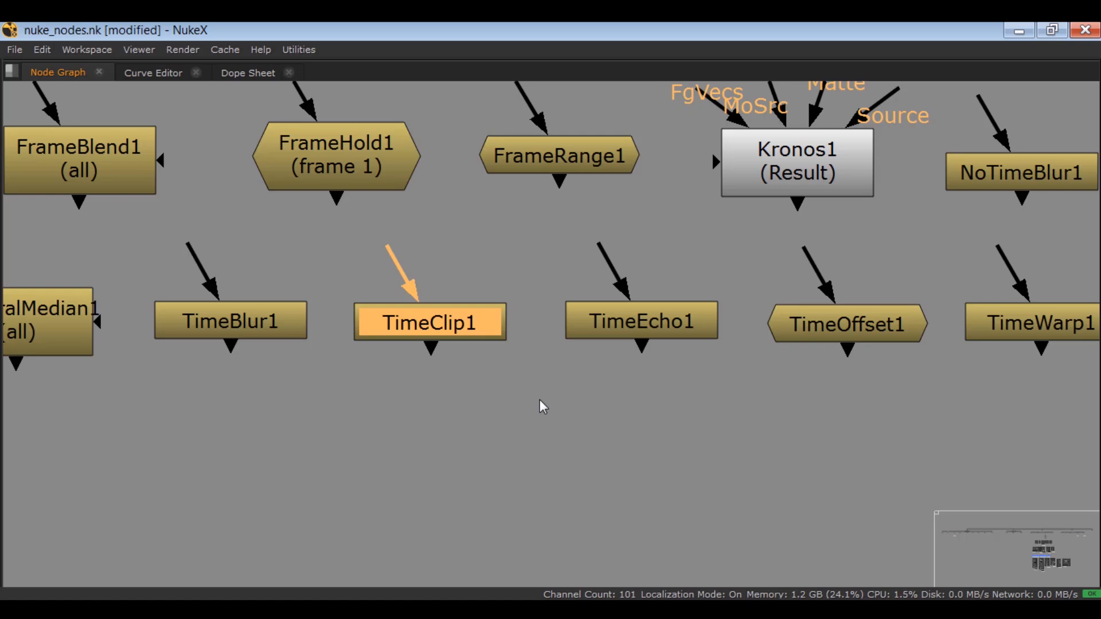
# - Select the TimeEcho1, TimeOffset1 and TimeWarp1 nodes one after another to review them
pyautogui.moveTo(397, 362); pyautogui.dragTo(201, 361, button='middle')
pyautogui.moveTo(335, 263); pyautogui.dragTo(545, 380)
pyautogui.moveTo(547, 388); pyautogui.dragTo(491, 402, button='middle')
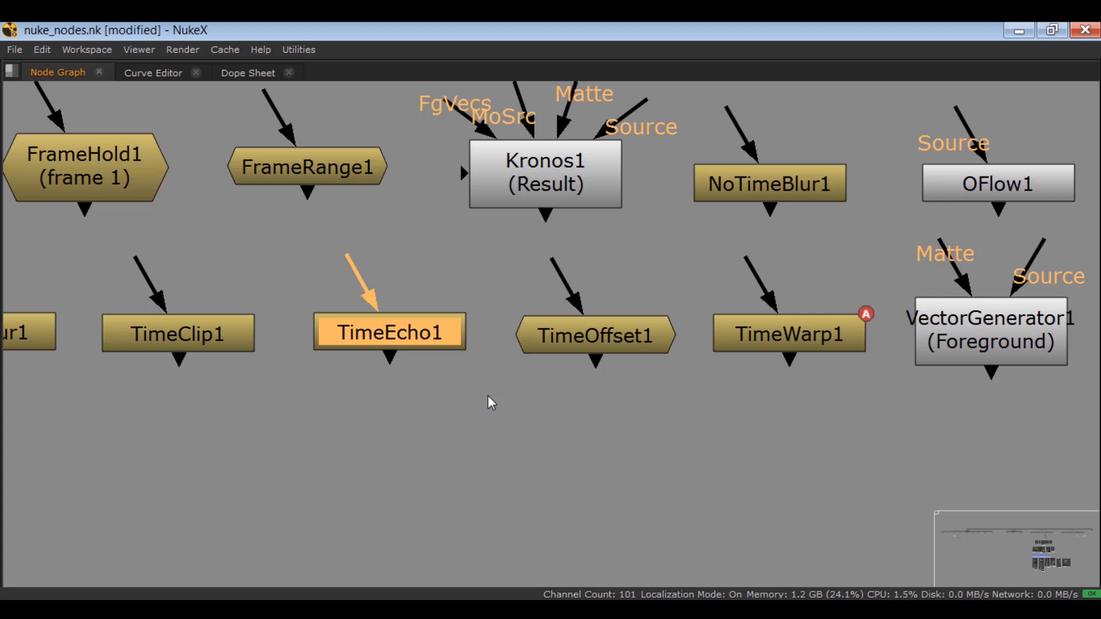
pyautogui.moveTo(501, 281); pyautogui.dragTo(700, 410)
pyautogui.moveTo(700, 410); pyautogui.dragTo(559, 414, button='middle')
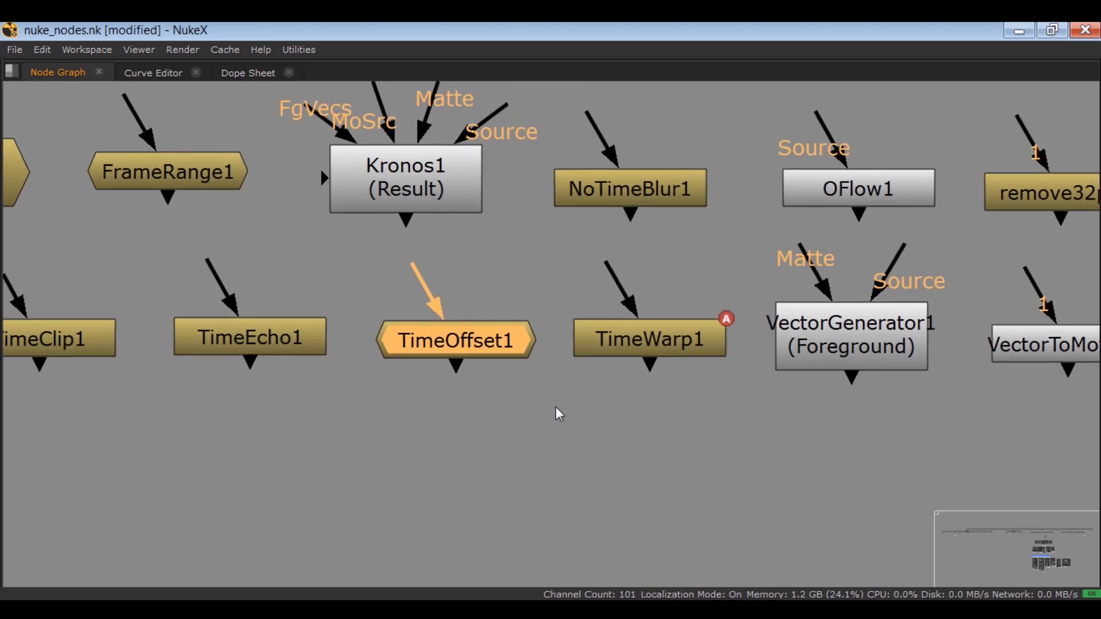
pyautogui.moveTo(546, 277); pyautogui.dragTo(727, 398)
pyautogui.moveTo(732, 401); pyautogui.dragTo(554, 409, button='middle')
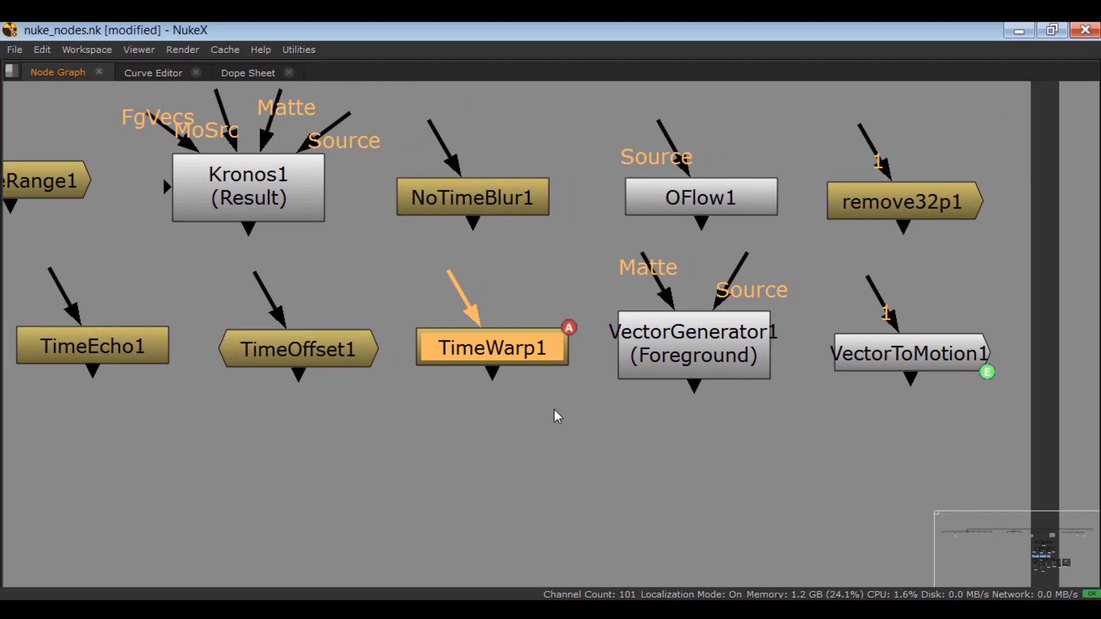
# - Select VectorGenerator1 and VectorToMotion1 in turn to review the last two time nodes
pyautogui.moveTo(603, 290); pyautogui.dragTo(799, 407)
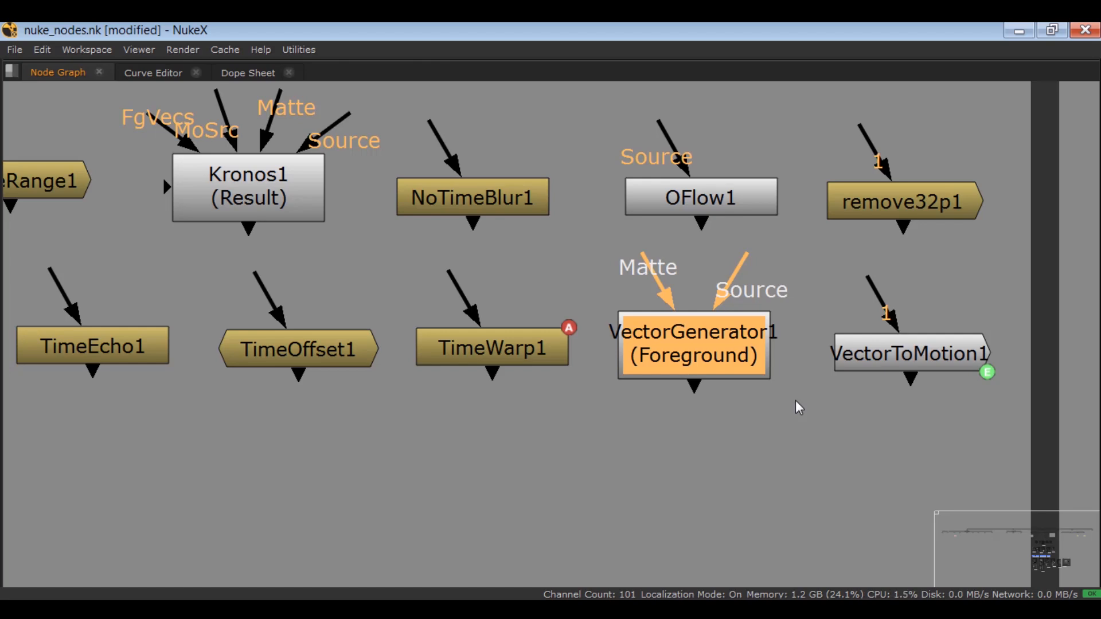
pyautogui.moveTo(810, 290); pyautogui.dragTo(1036, 428)
pyautogui.moveTo(934, 418); pyautogui.dragTo(594, 409, button='middle')
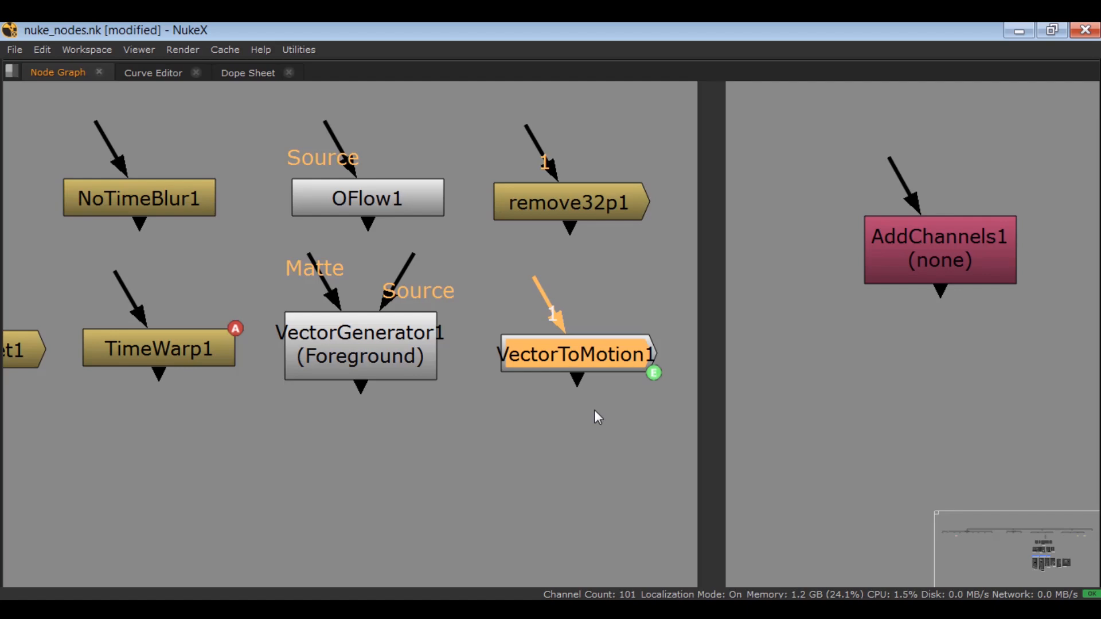
# - Go to the Channel Nodes group and select its title backdrop
pyautogui.scroll(-7, 596, 411)
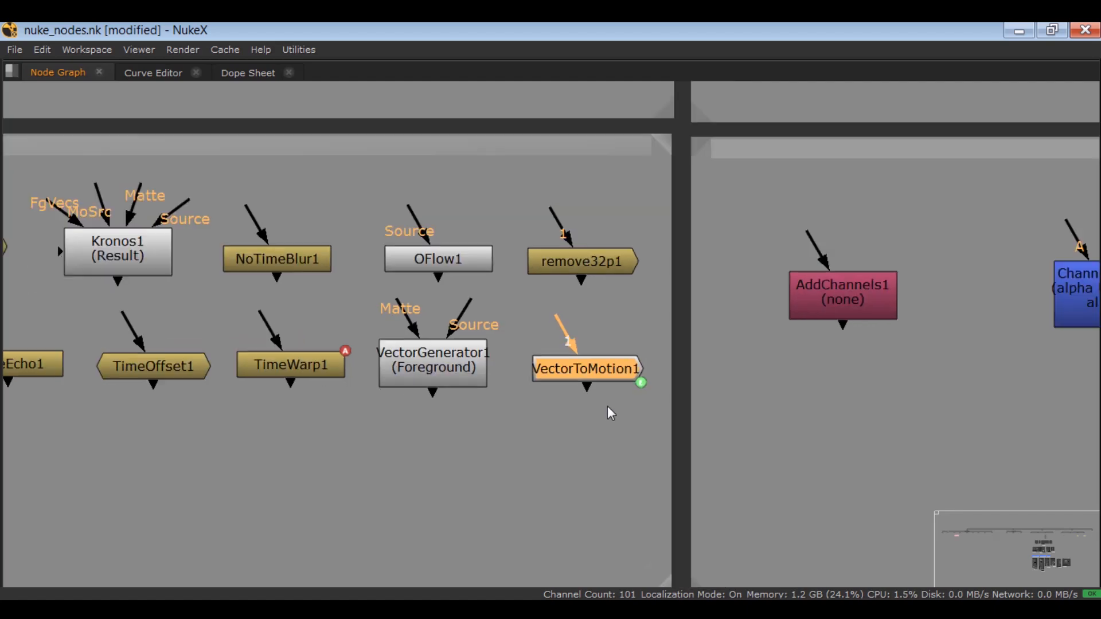
pyautogui.moveTo(628, 368); pyautogui.dragTo(145, 430, button='middle')
pyautogui.moveTo(163, 165); pyautogui.dragTo(858, 389)
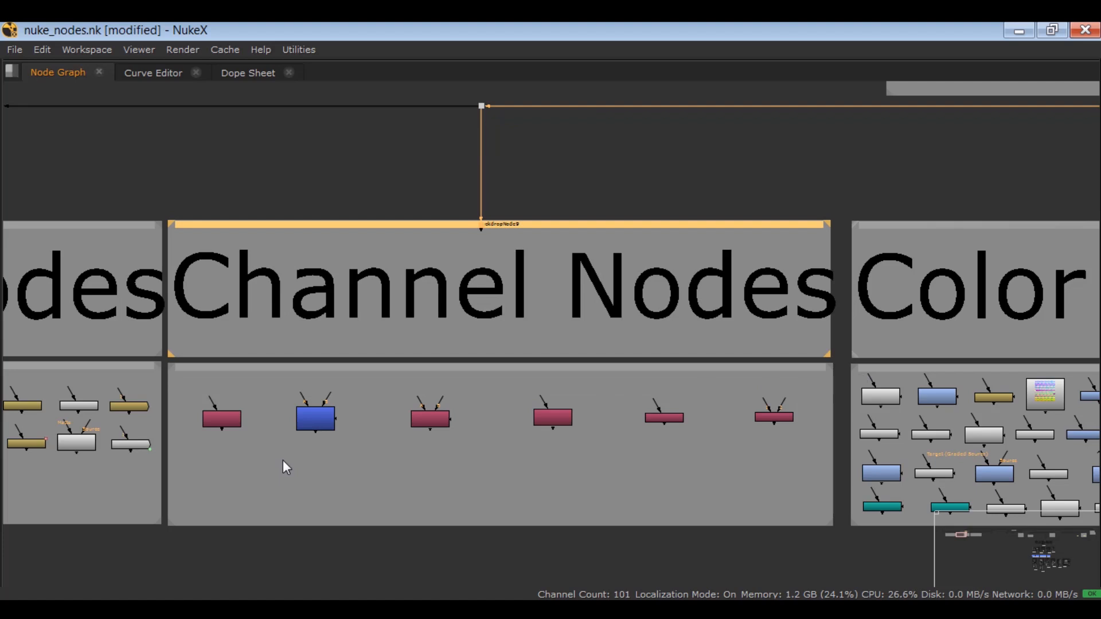
# - Select the AddChannels1, ChannelMerge1 and Copy1 nodes one after another in the Channel Nodes group to review them
pyautogui.scroll(6, 197, 442)
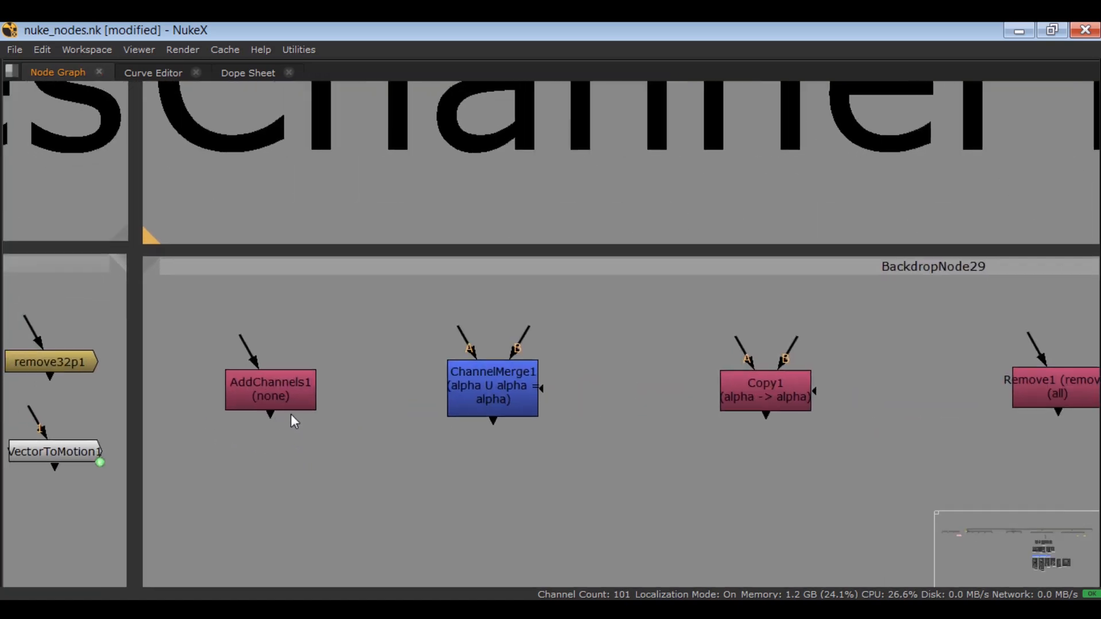
pyautogui.moveTo(213, 262); pyautogui.dragTo(411, 433)
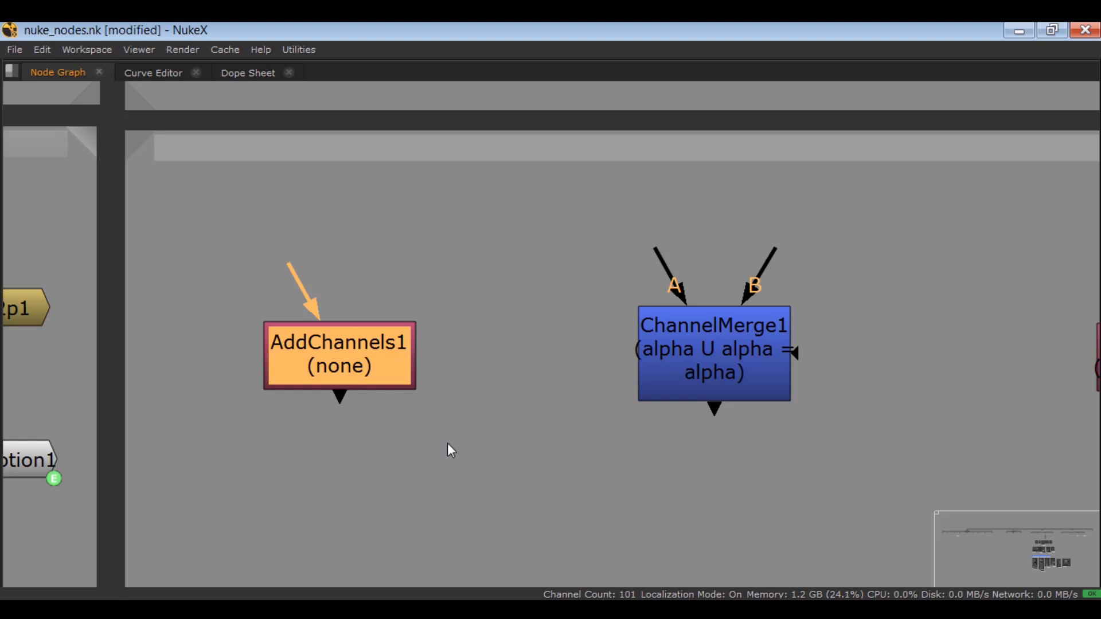
pyautogui.moveTo(456, 444); pyautogui.dragTo(194, 442, button='middle')
pyautogui.moveTo(339, 214); pyautogui.dragTo(636, 453)
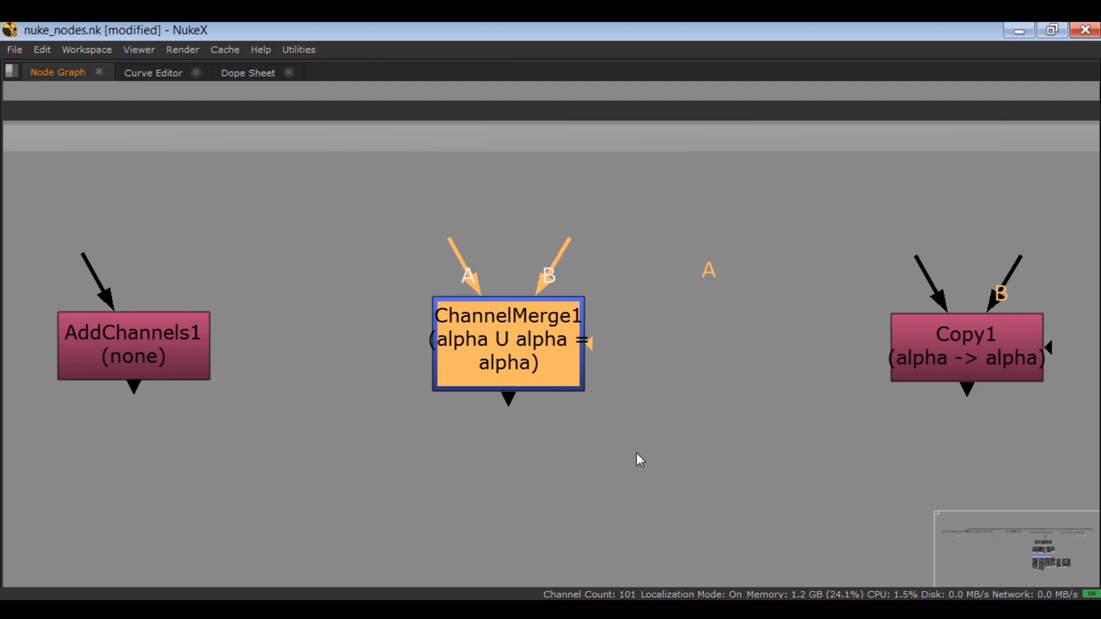
pyautogui.moveTo(748, 387); pyautogui.dragTo(370, 374, button='middle')
pyautogui.moveTo(414, 194); pyautogui.dragTo(737, 423)
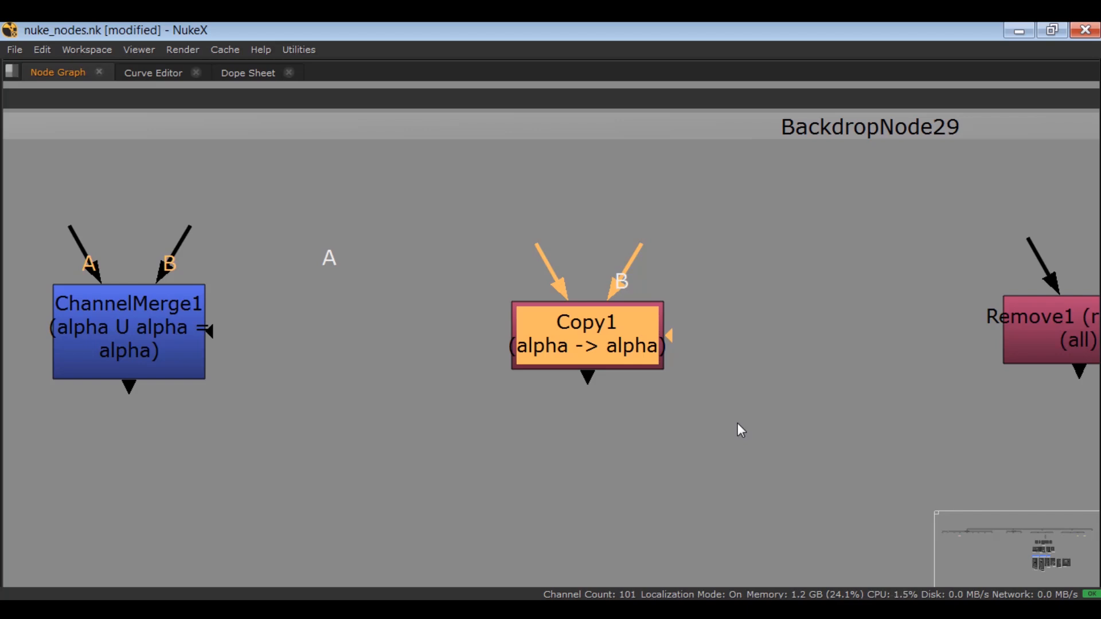
# - Select the Remove1, Shuffle1 and ShuffleCopy1 channel nodes one after another to review them
pyautogui.moveTo(563, 414); pyautogui.dragTo(2, 443, button='middle')
pyautogui.moveTo(335, 286); pyautogui.dragTo(625, 422)
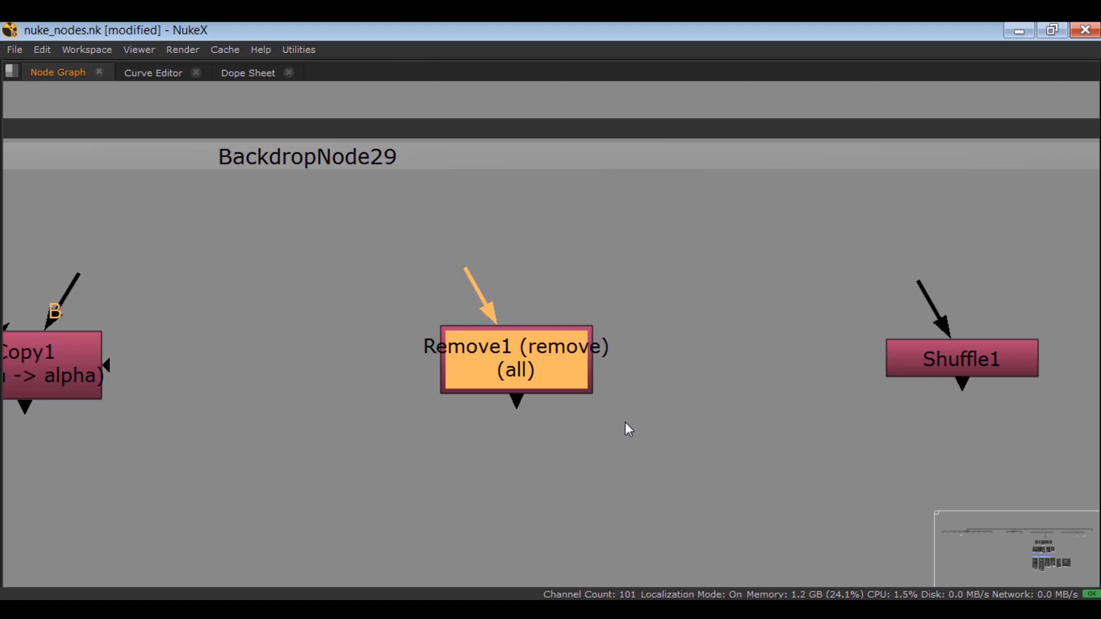
pyautogui.moveTo(801, 339); pyautogui.dragTo(384, 339, button='middle')
pyautogui.moveTo(422, 297); pyautogui.dragTo(747, 425)
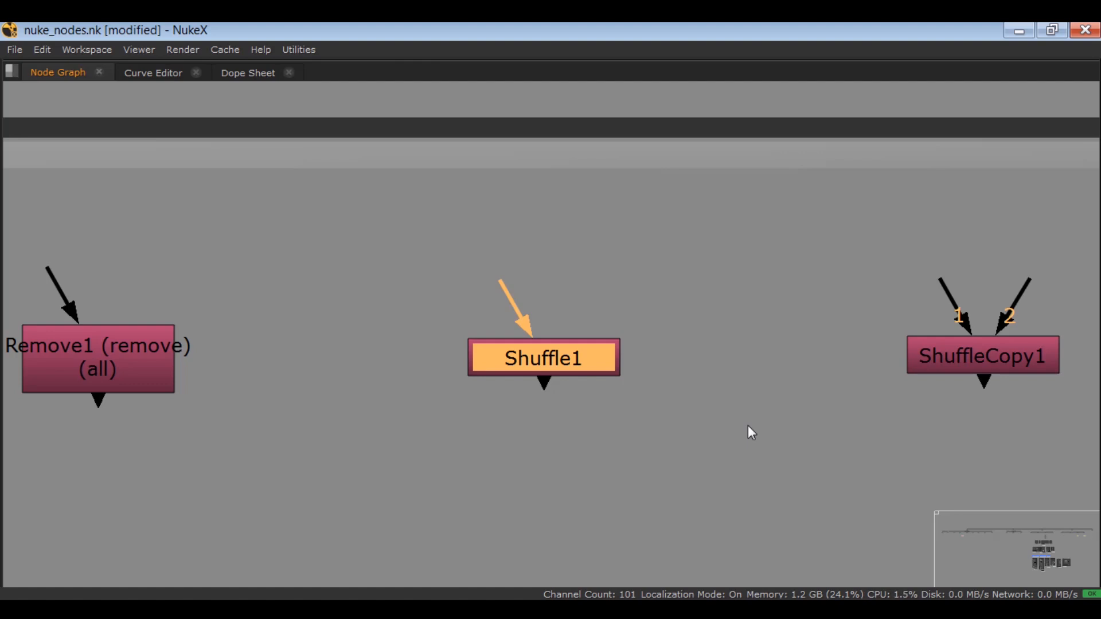
pyautogui.scroll(-1, 758, 448)
pyautogui.moveTo(753, 449); pyautogui.dragTo(392, 453, button='middle')
pyautogui.scroll(2, 475, 320)
pyautogui.moveTo(501, 334); pyautogui.dragTo(800, 466)
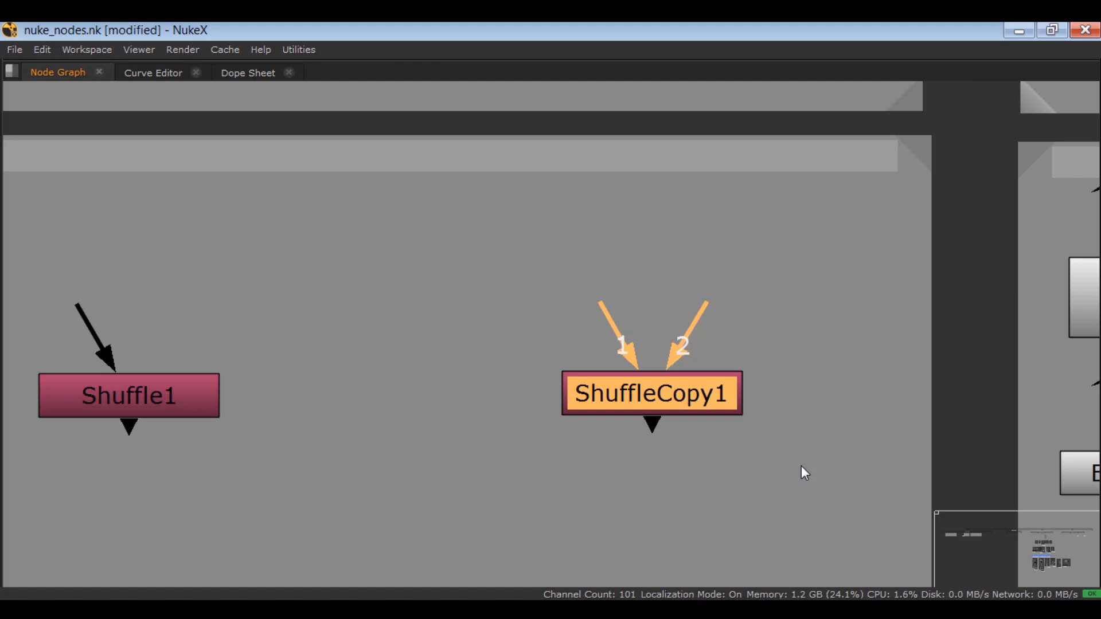